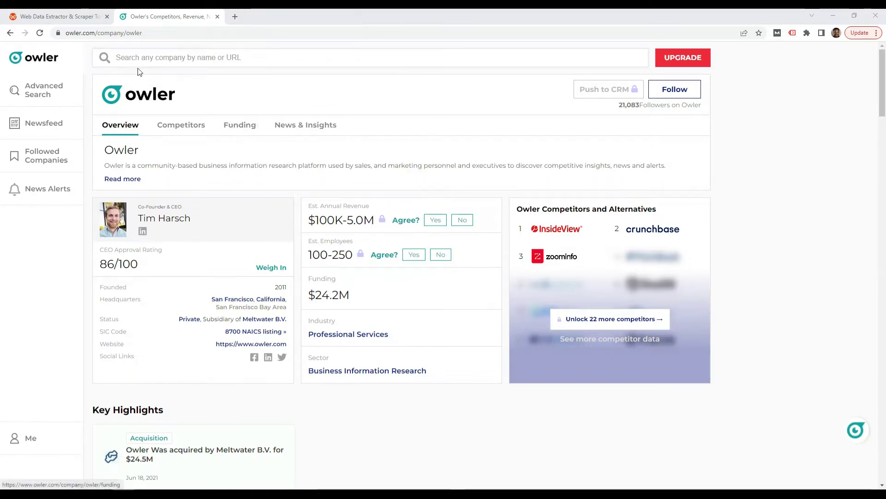
Switch from the Owler company profile to the webautomation.io tab.
left_click(74, 19)
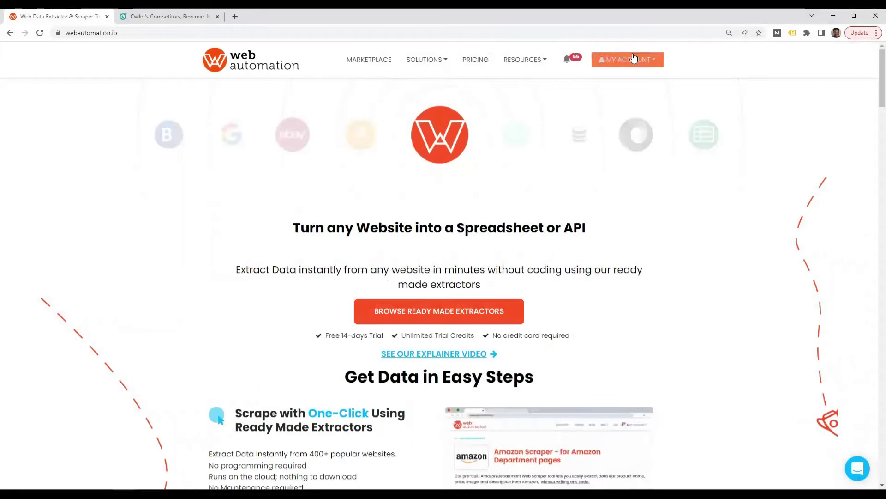
From the account Dashboard, go to Marketplace and search extractors for 'owler'.
left_click(630, 64)
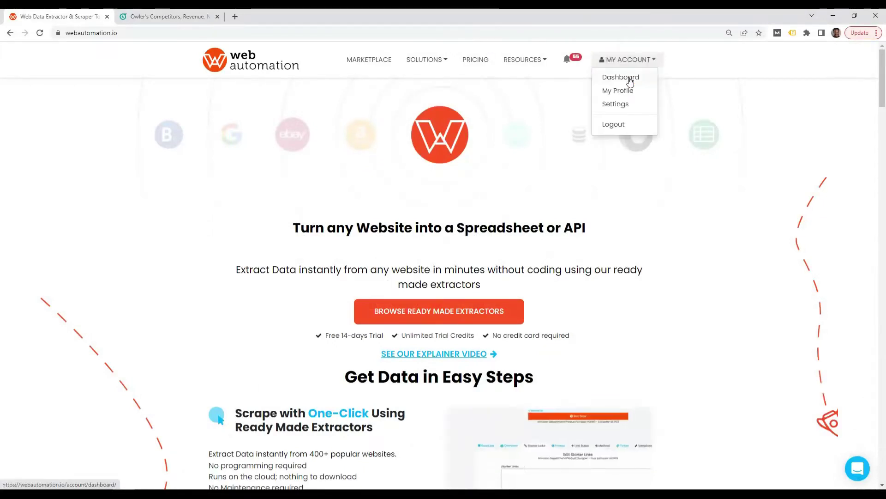
left_click(630, 77)
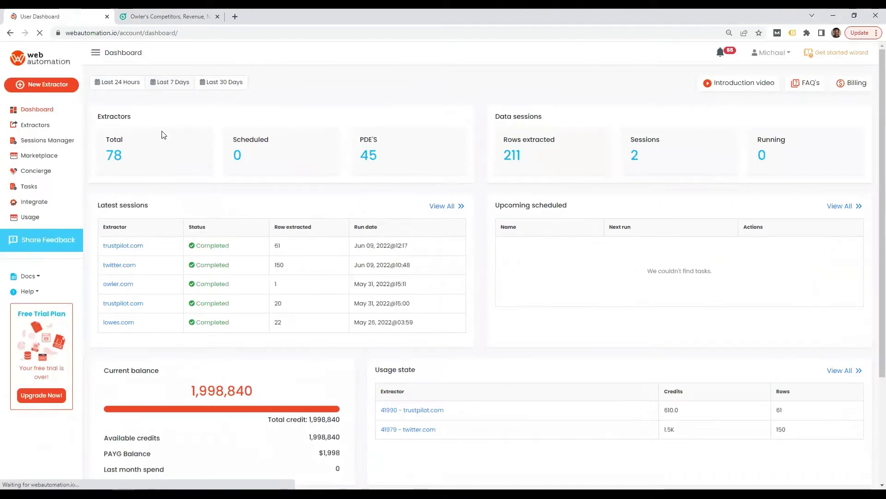
left_click(40, 159)
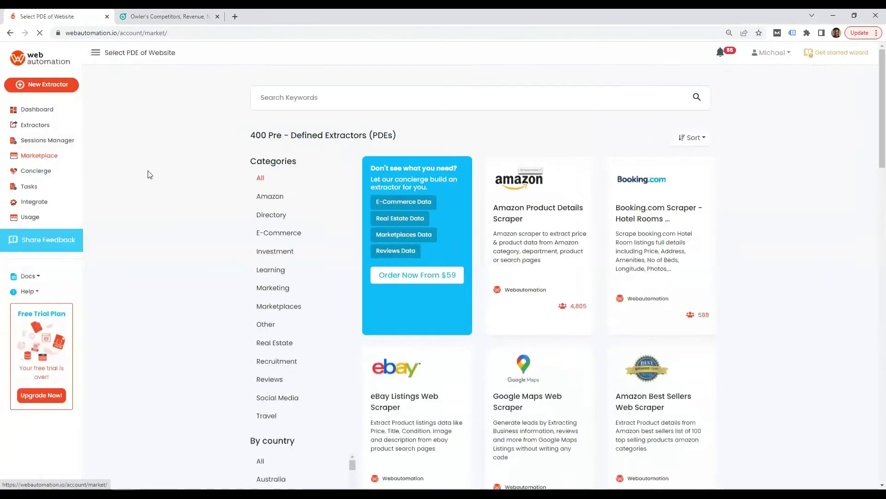
left_click(305, 104)
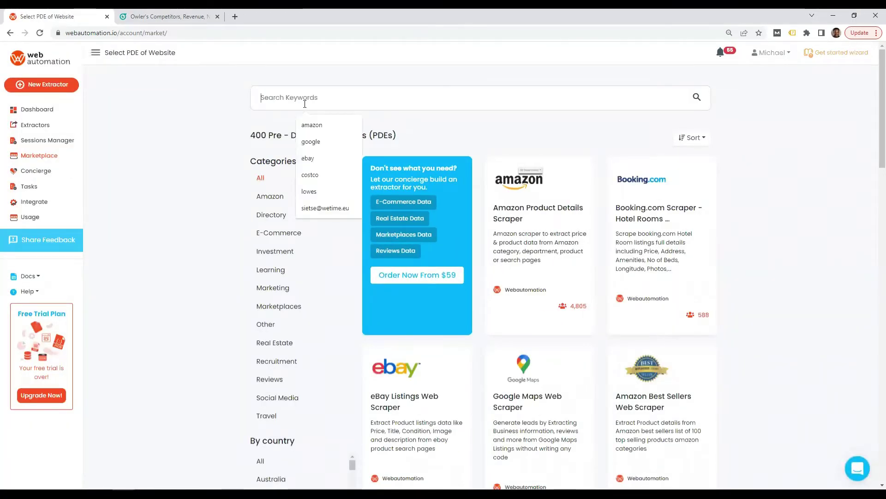
type("owl")
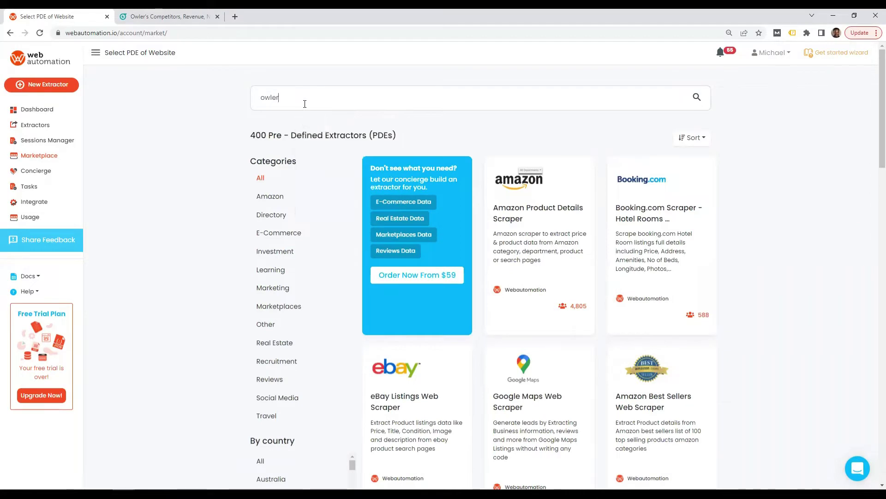
type("er")
key("Return")
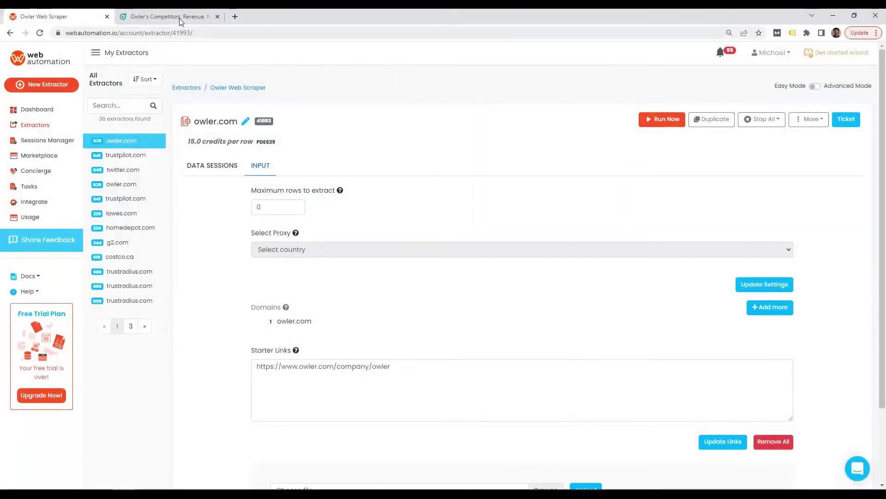
Copy the owler.com/company/owler address from the Owler tab's address bar.
left_click(180, 21)
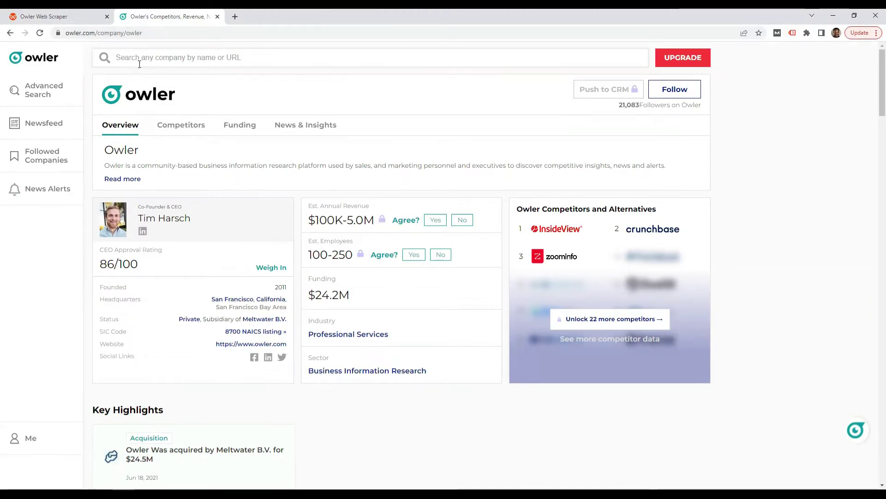
left_click(109, 36)
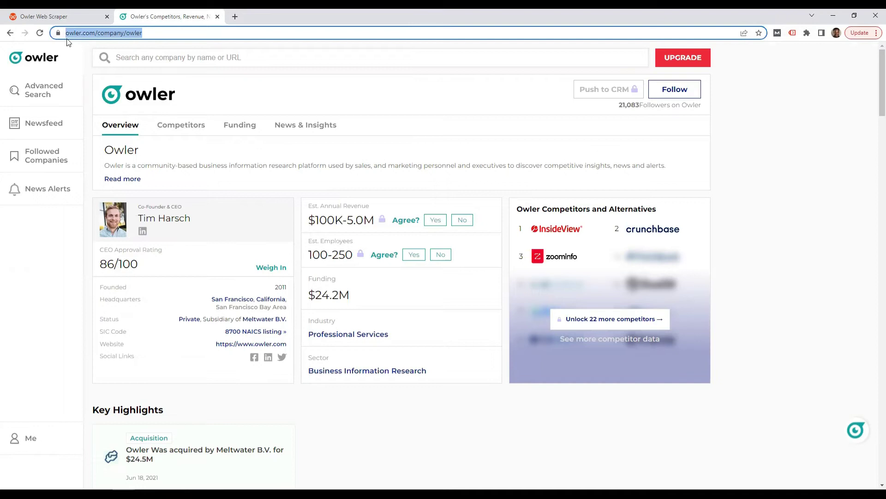
right_click(123, 37)
left_click(161, 96)
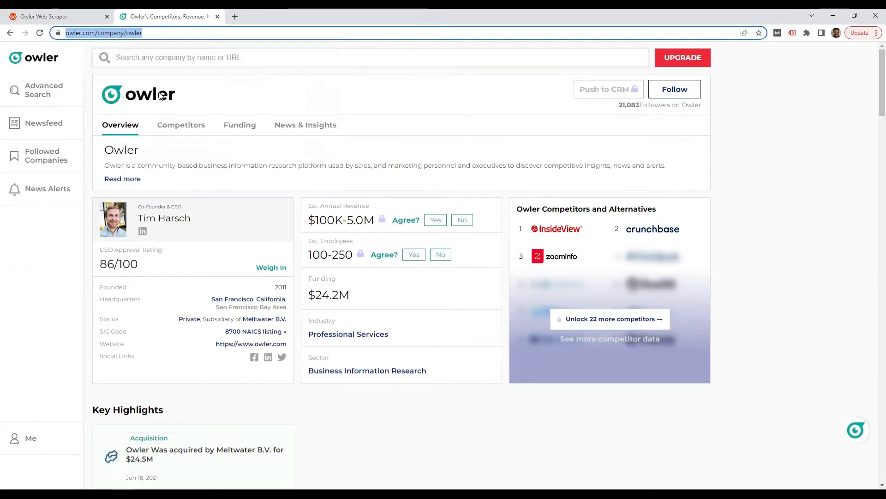
left_click(68, 17)
left_click(283, 369)
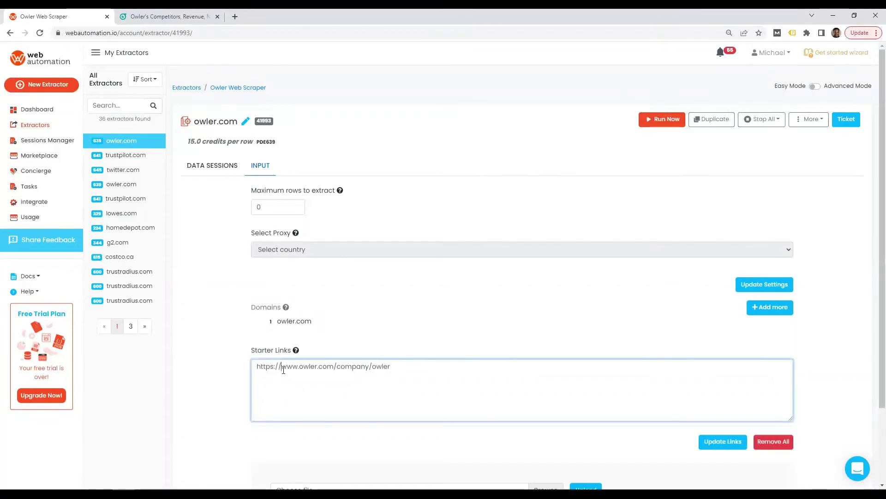
double_click(283, 368)
key("ctrl+a")
key("ctrl+v")
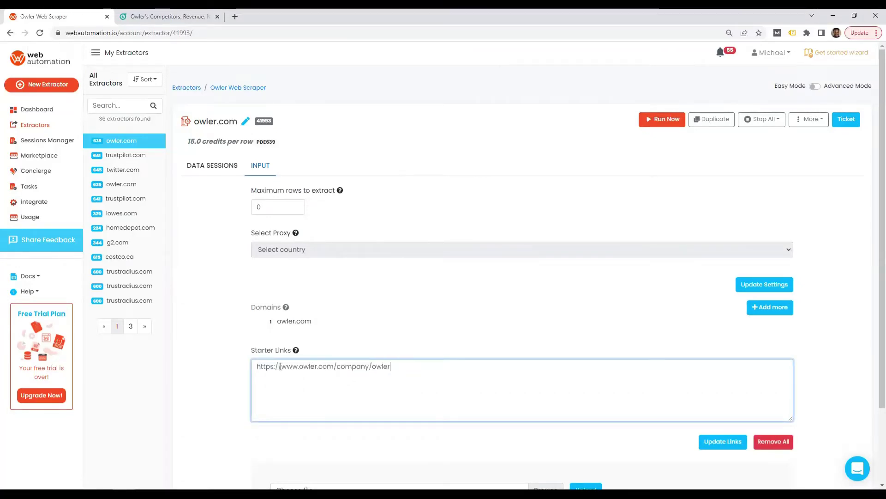
left_click(723, 444)
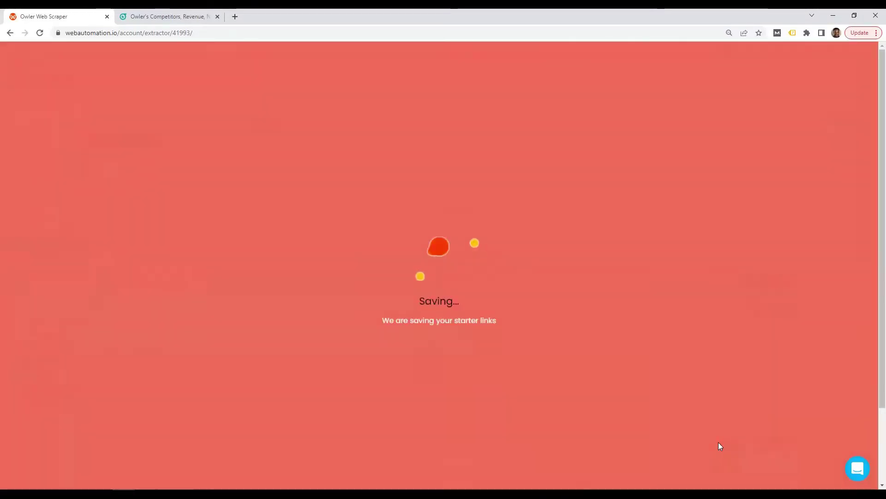
left_click(532, 307)
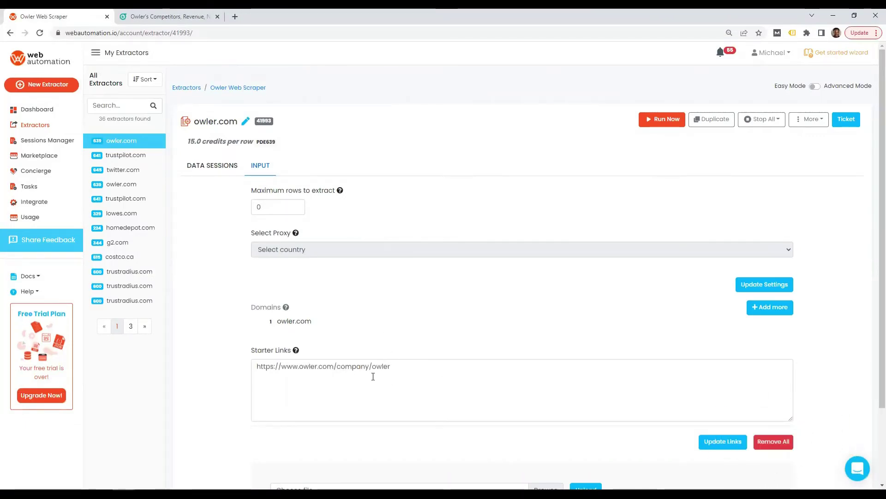
Run the owler.com extractor, save its results as xlsx, and open the downloaded file.
left_click(663, 121)
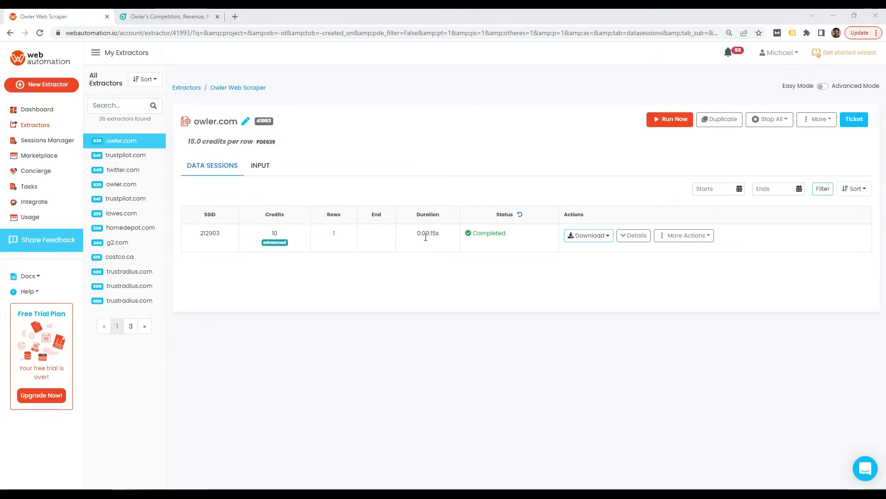
left_click(588, 235)
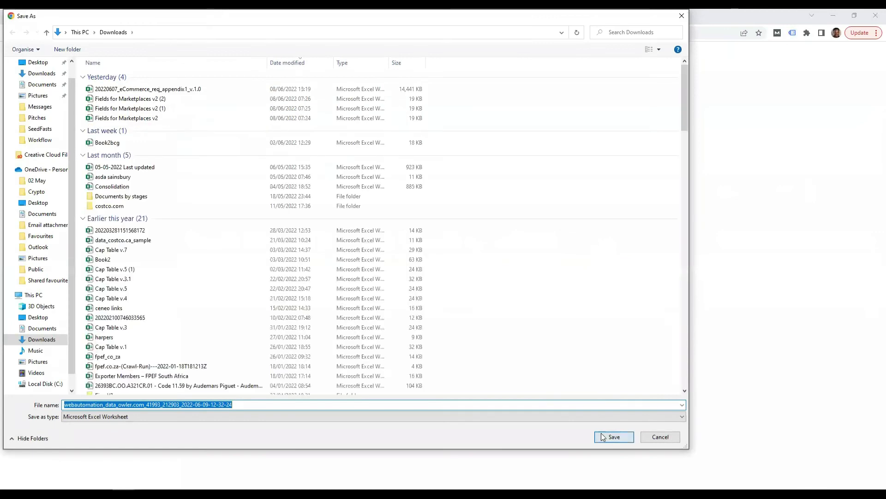
left_click(602, 435)
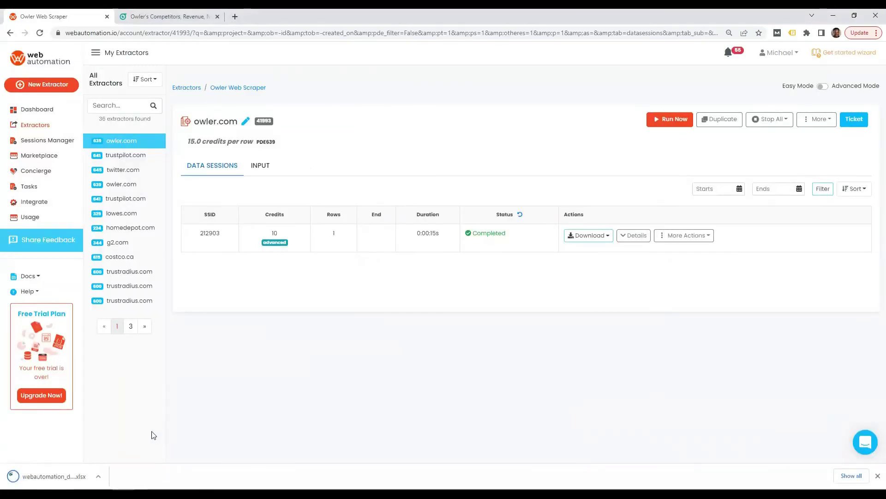
left_click(48, 479)
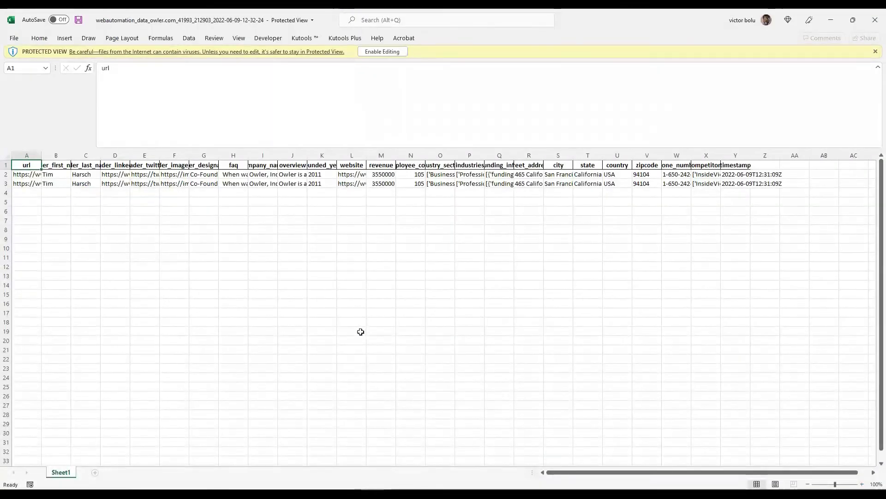
Enable editing and widen columns B, C and I for leader names and company_name.
left_click(41, 182)
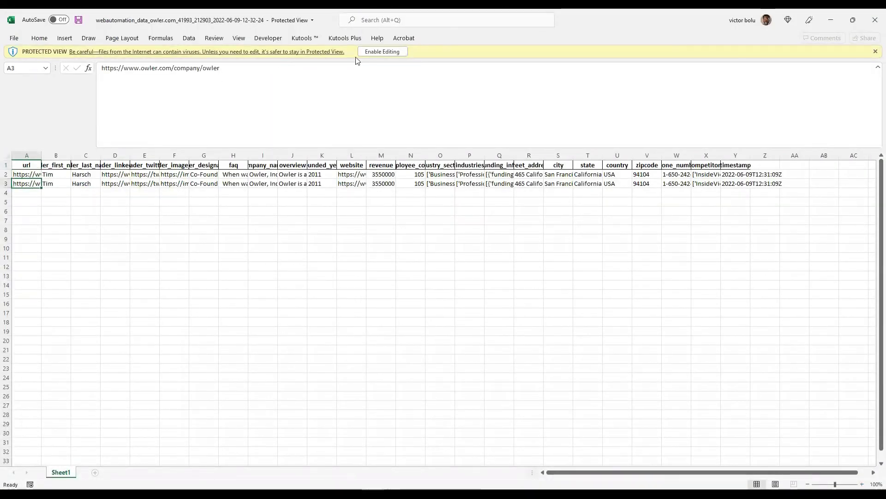
left_click(383, 52)
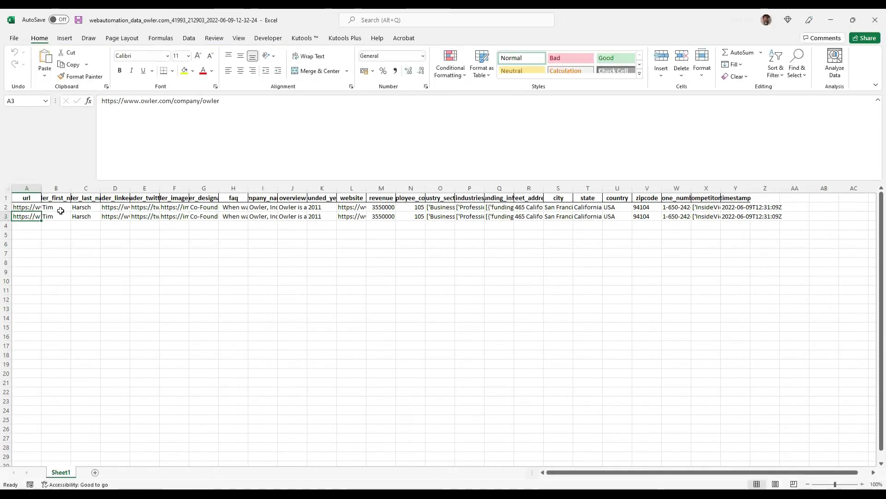
left_click(60, 208)
left_click_drag(71, 189, 228, 189)
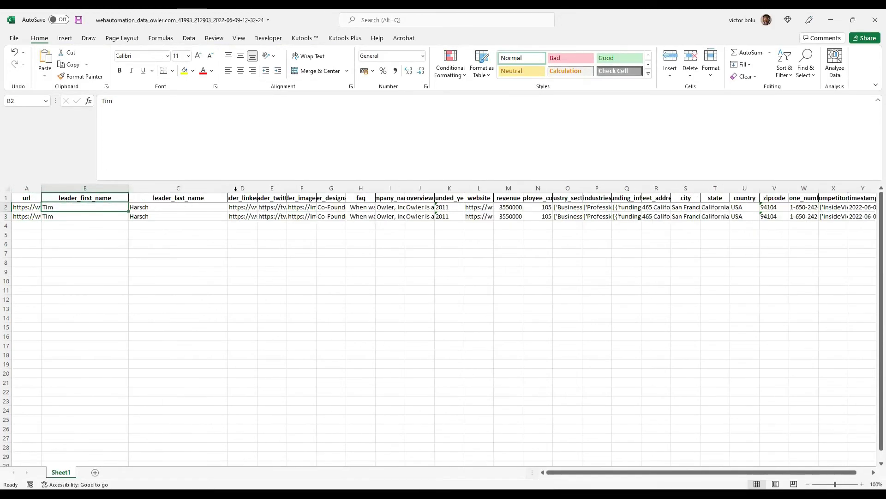
left_click_drag(287, 189, 515, 189)
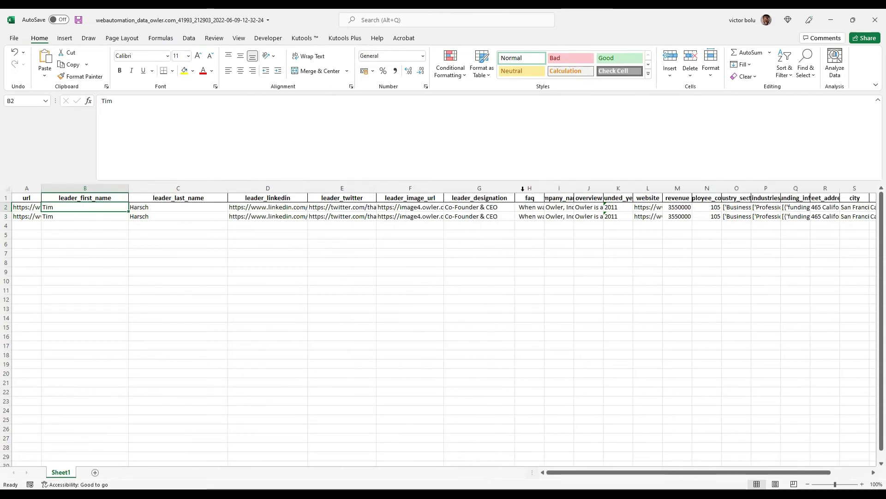
left_click_drag(572, 189, 680, 191)
left_click(661, 207)
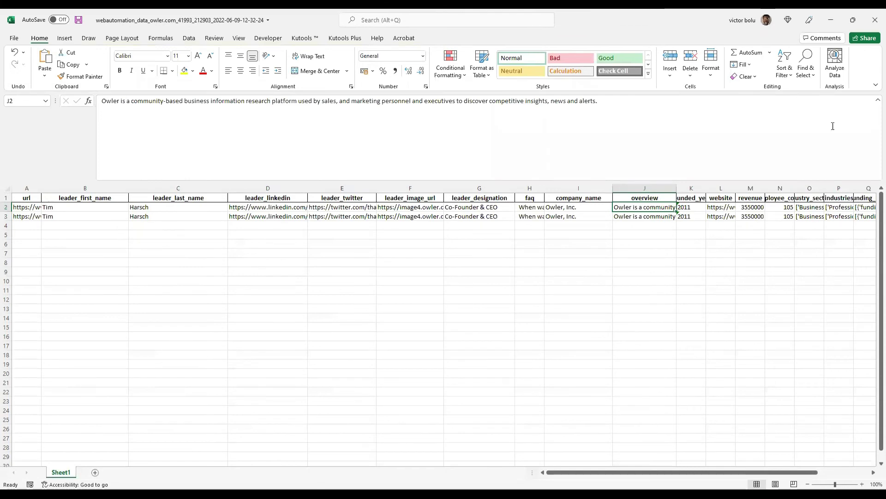
Minimize Excel and scroll the owler.com extractor's INPUT settings down to its starter links.
left_click(832, 21)
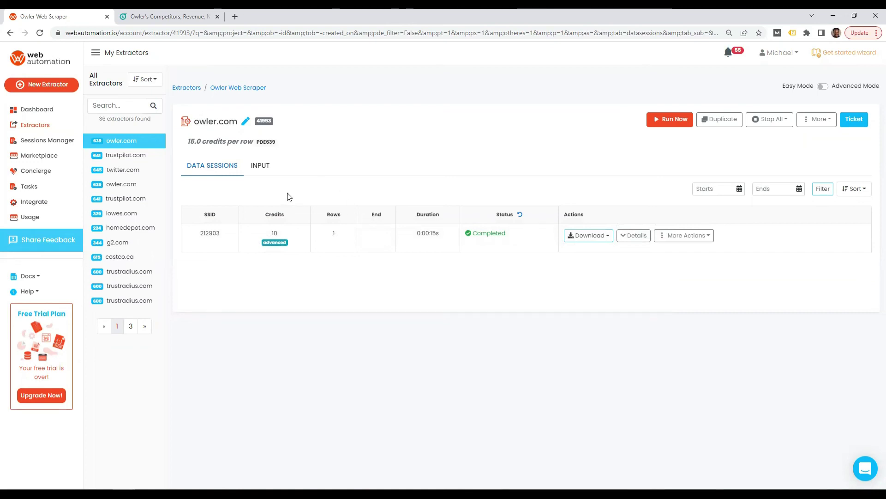
left_click(260, 168)
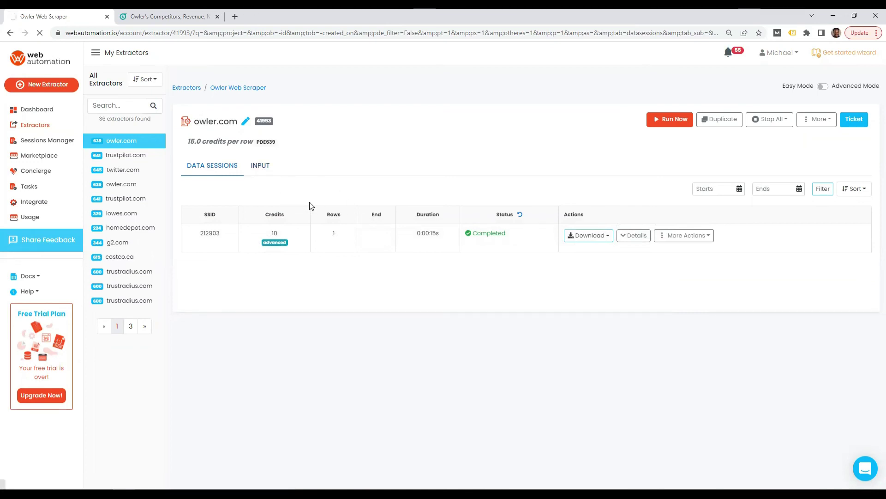
scroll(340, 284, "down", 2)
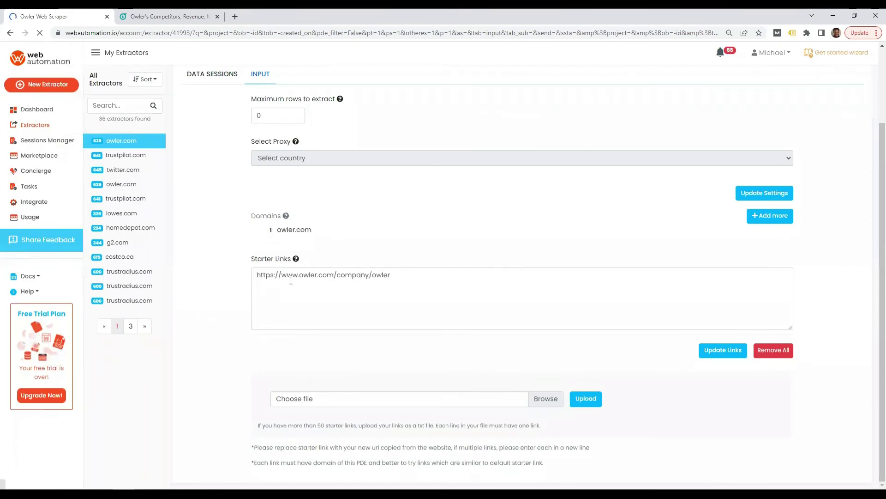